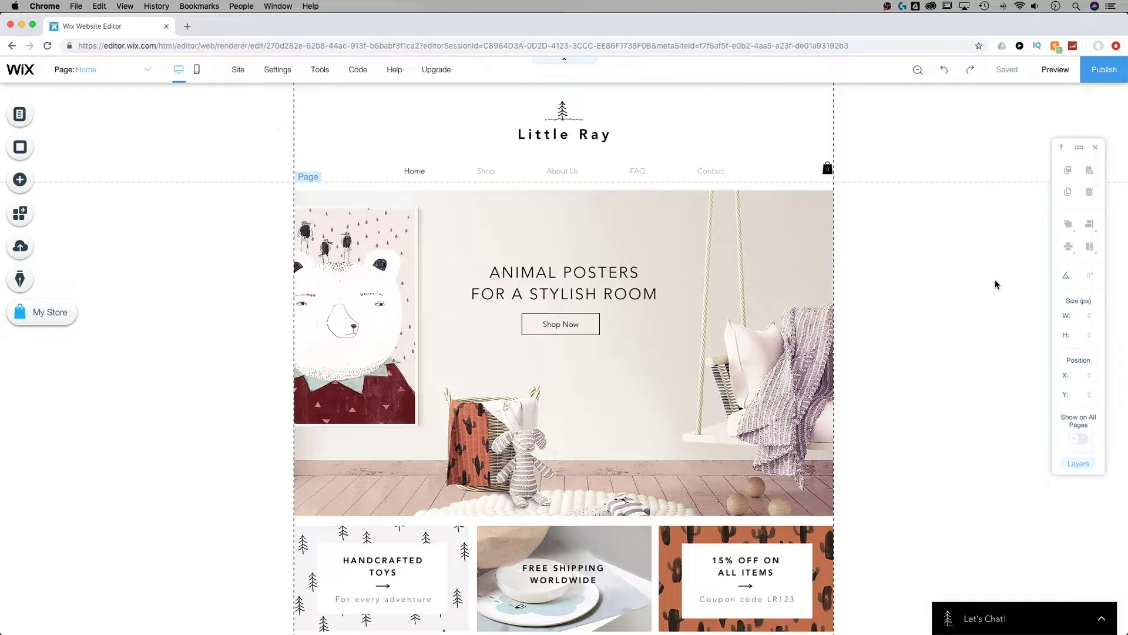
click(22, 183)
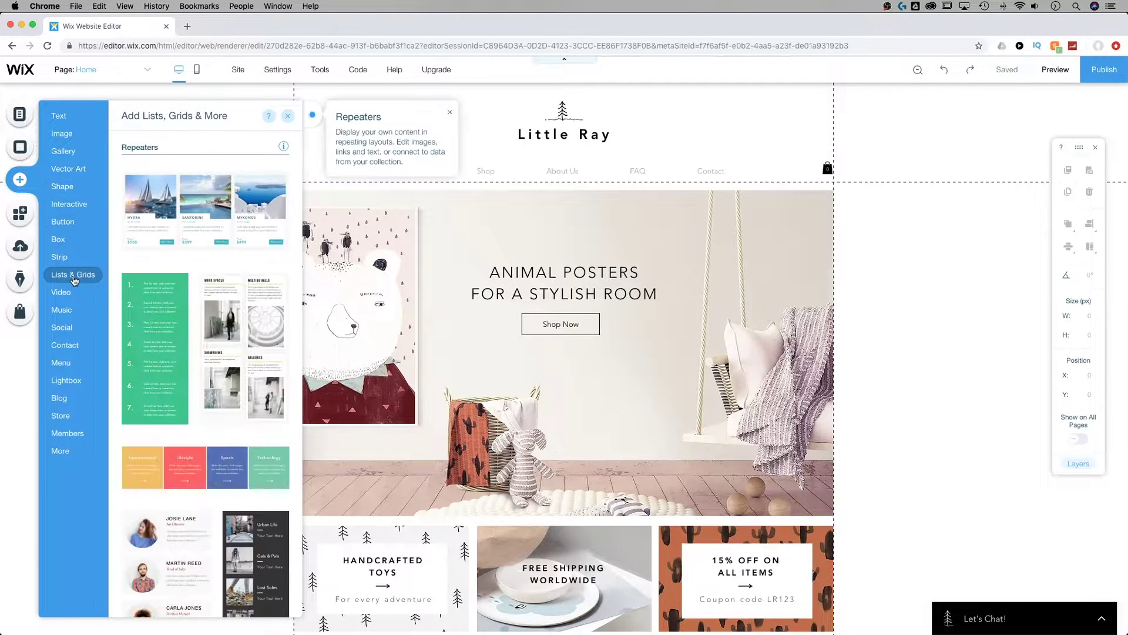
scroll(231, 235, down, 10)
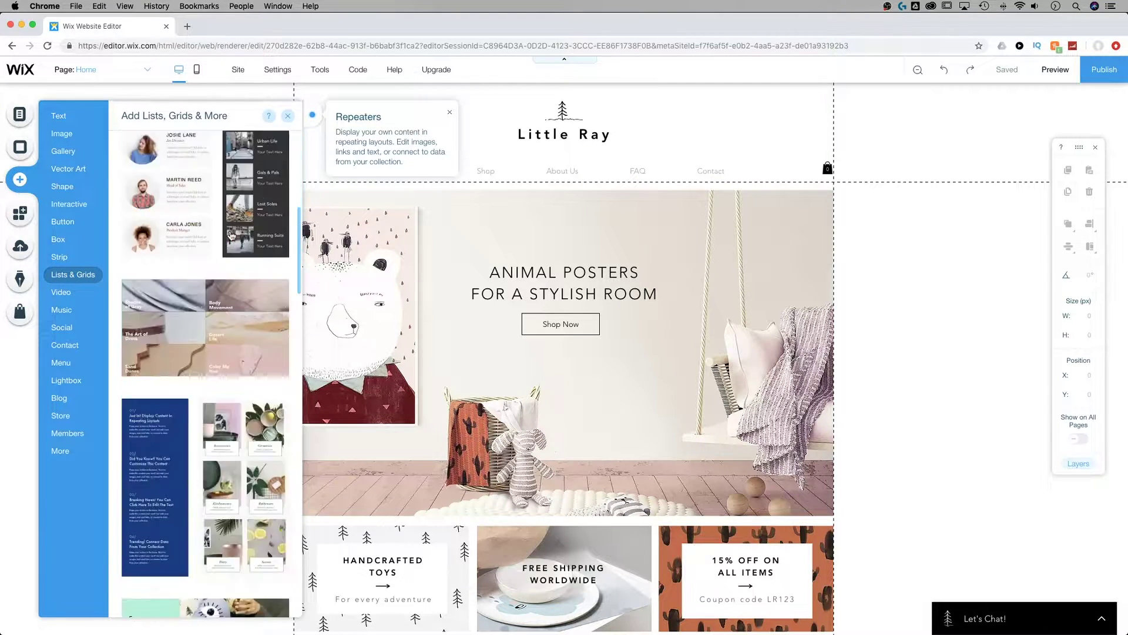
scroll(231, 235, down, 8)
scroll(231, 235, up, 8)
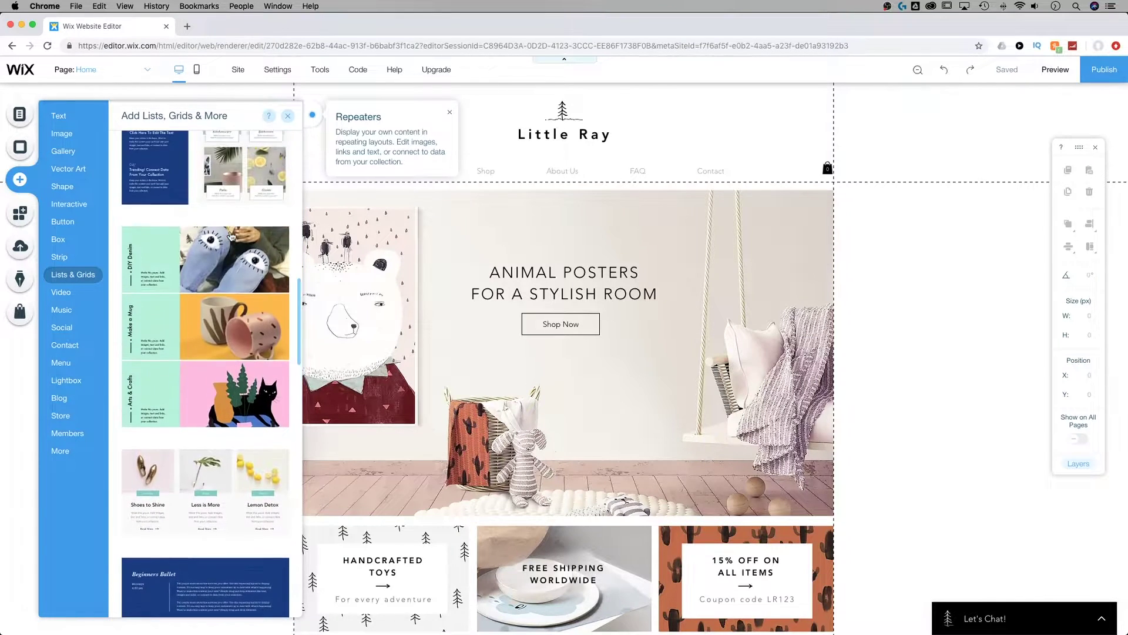
scroll(231, 236, up, 6)
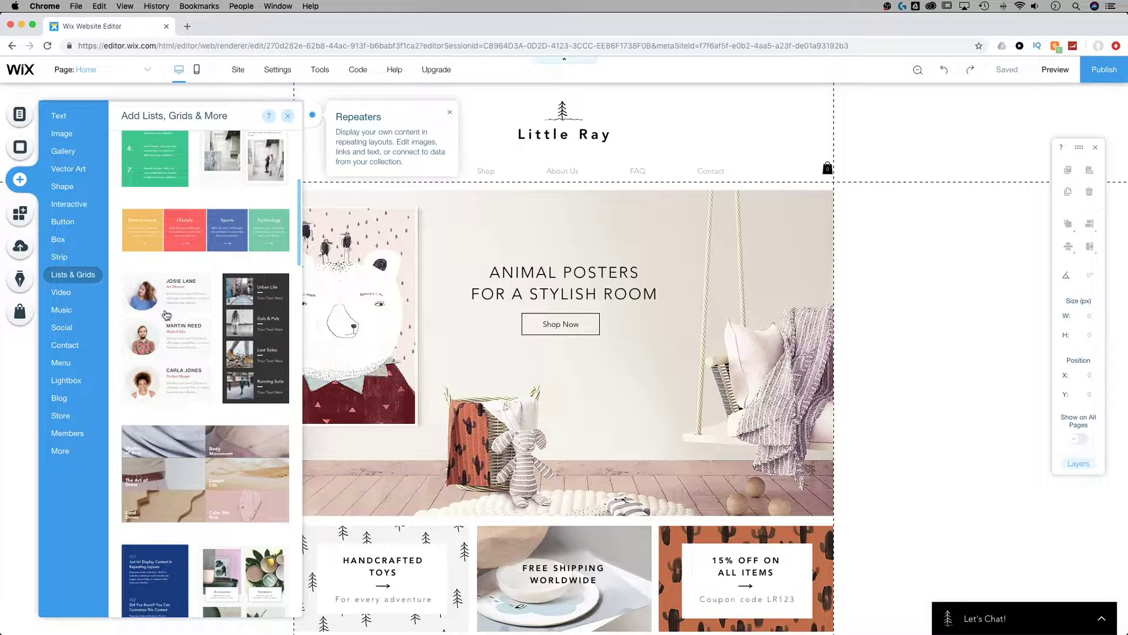
mouse_move(214, 318)
mouse_down()
mouse_move(394, 317)
mouse_move(208, 307)
mouse_up()
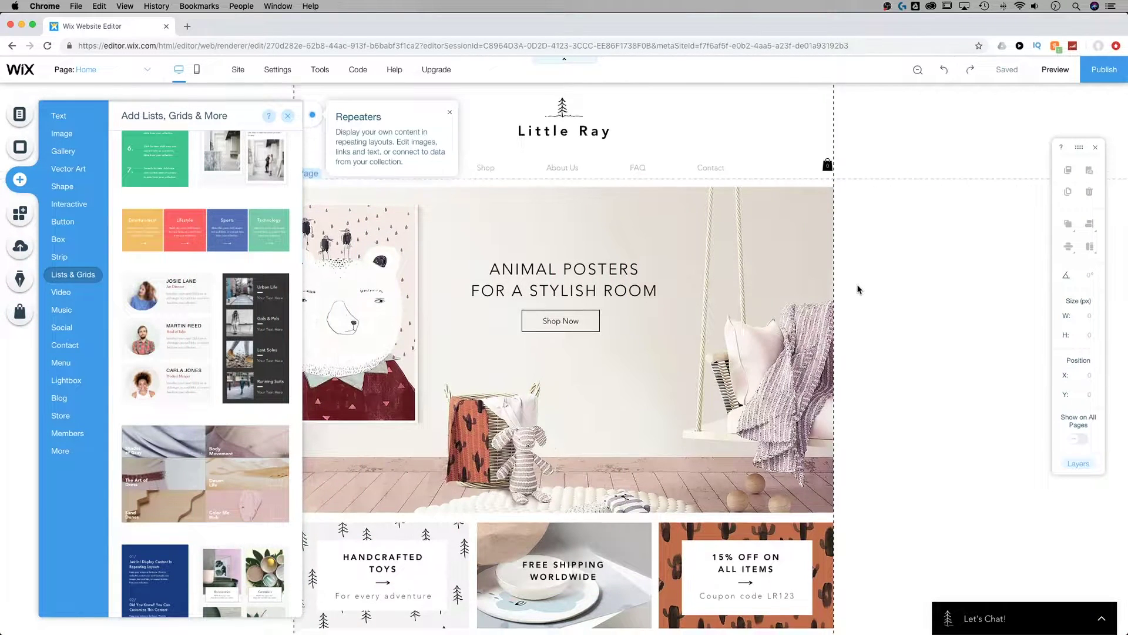
scroll(858, 291, down, 8)
click(875, 312)
Step: Scroll down the home page to the team section with its four member cards
scroll(845, 331, down, 4)
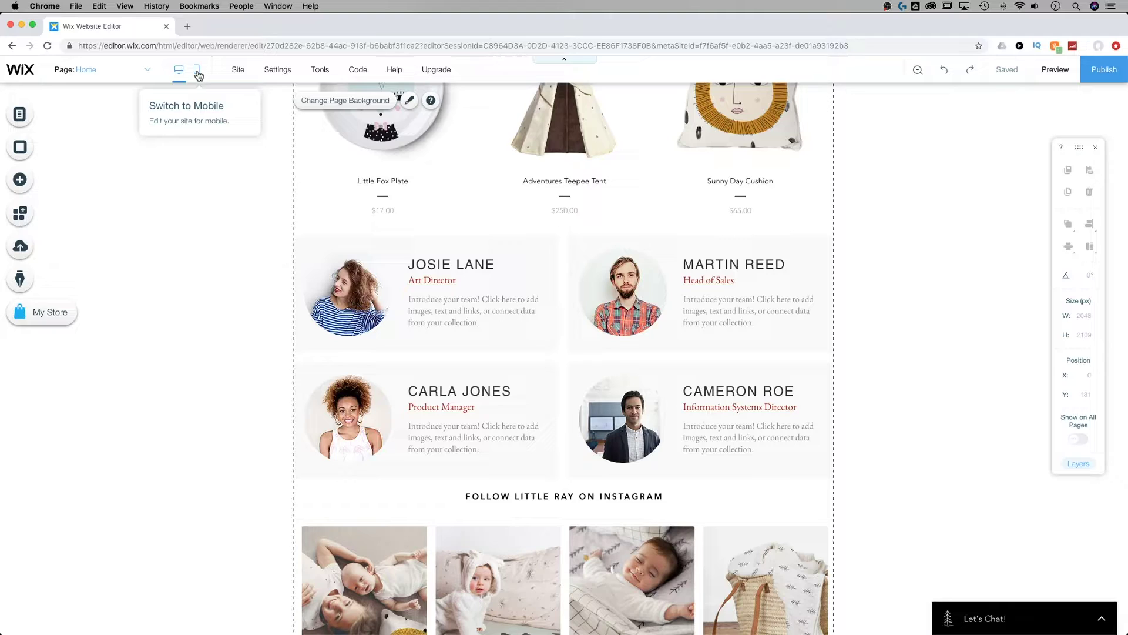
Step: Switch to the mobile layout, scroll to the stacked team repeater, and select the first member card
click(198, 73)
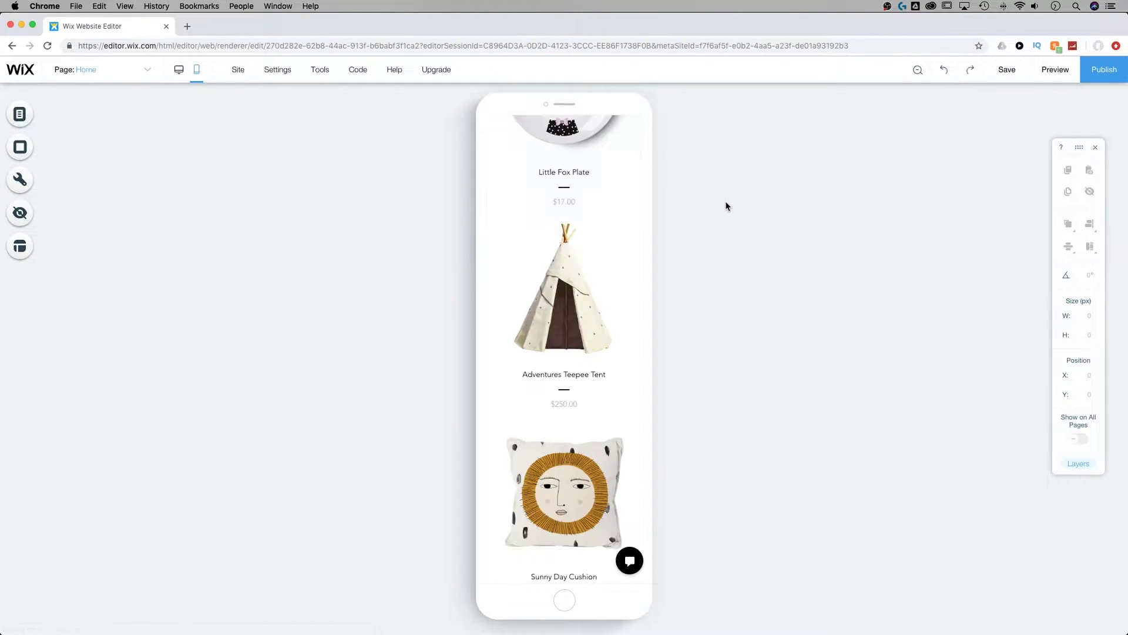
scroll(570, 235, up, 10)
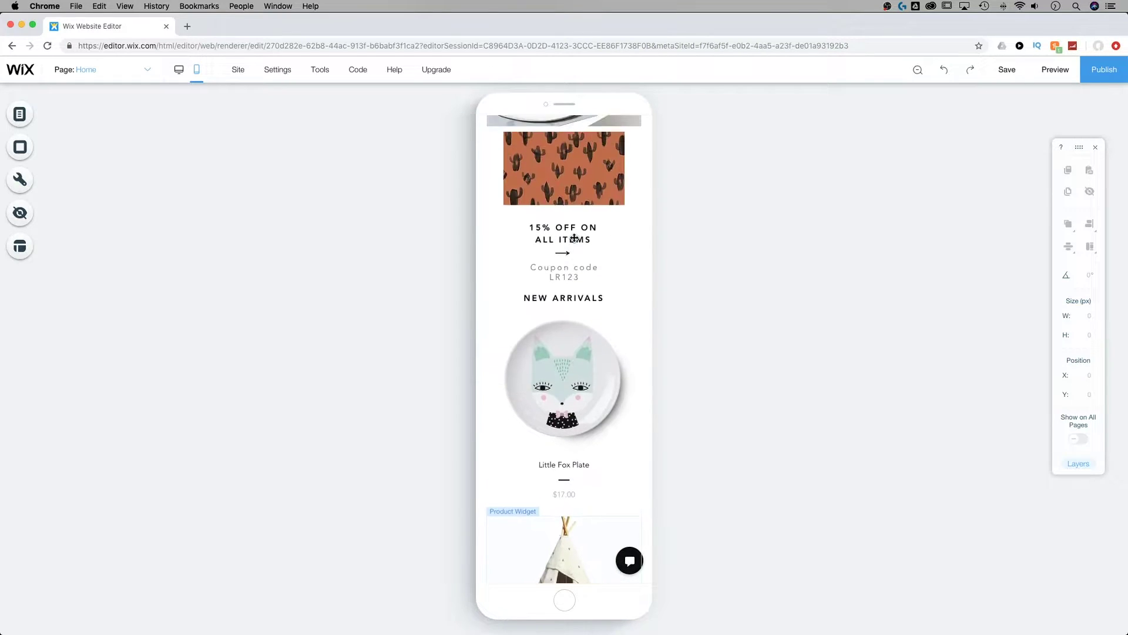
scroll(574, 237, down, 20)
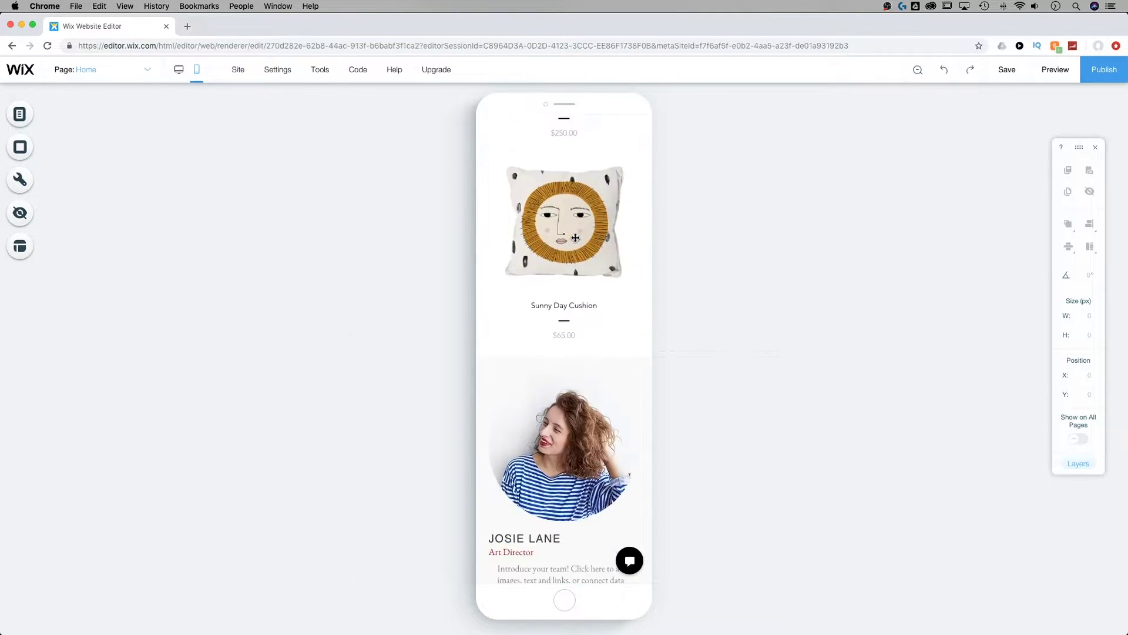
scroll(576, 237, down, 4)
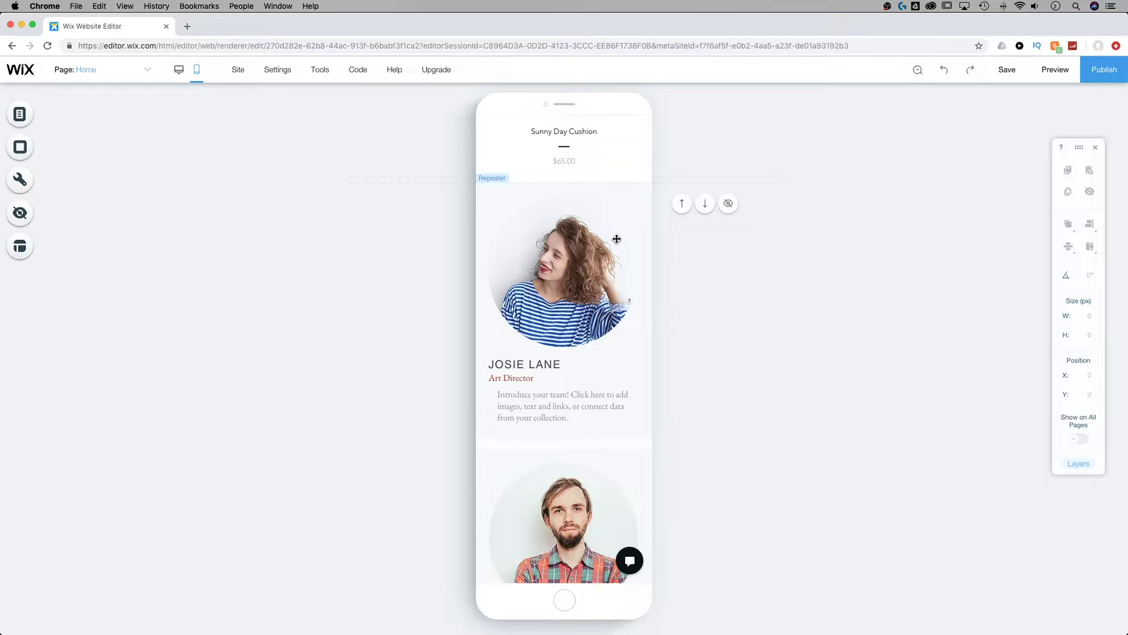
scroll(616, 239, down, 5)
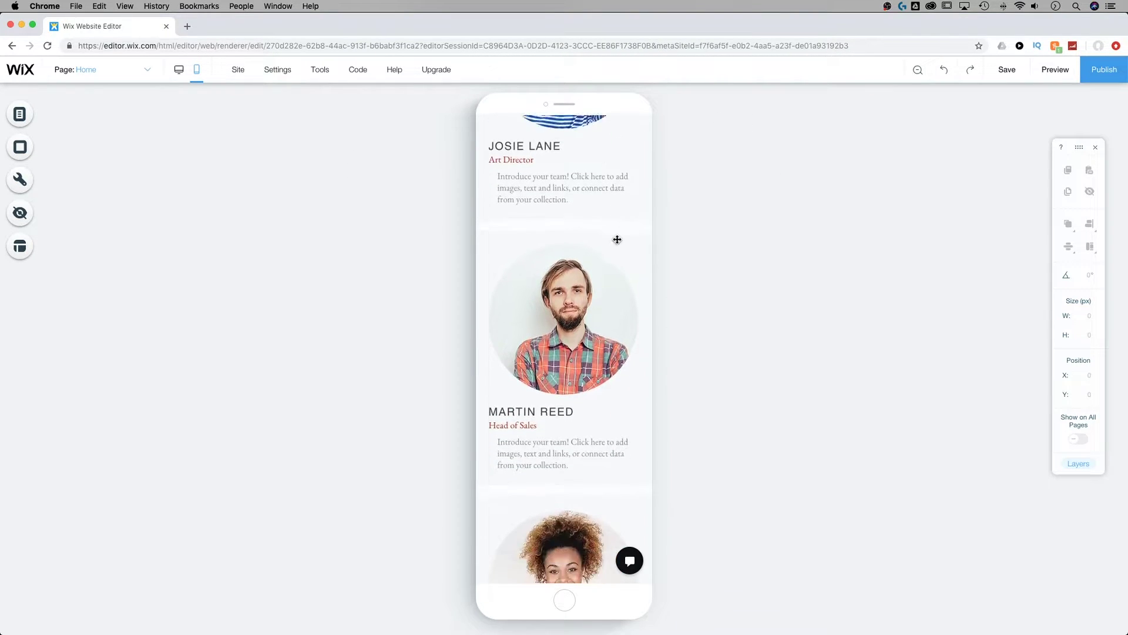
scroll(617, 240, down, 3)
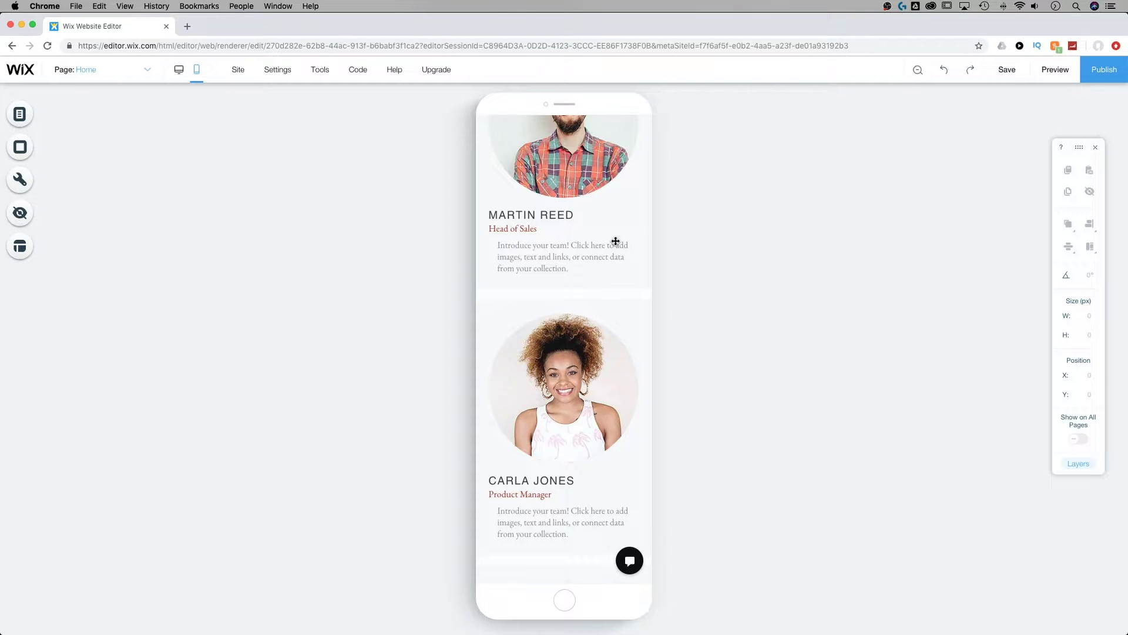
scroll(616, 241, up, 8)
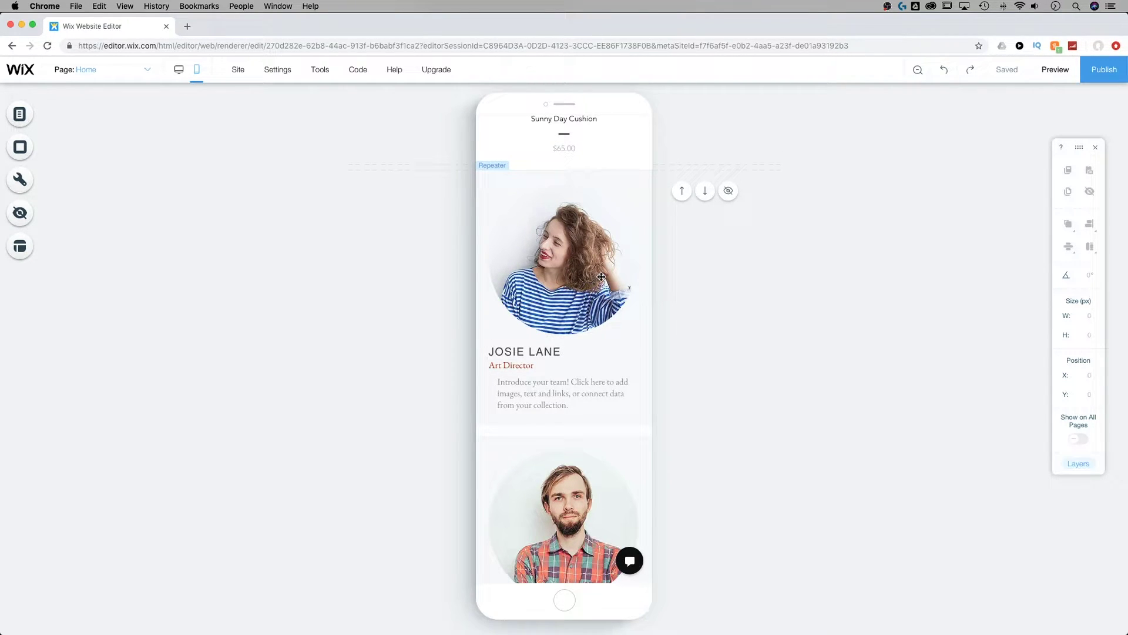
click(600, 280)
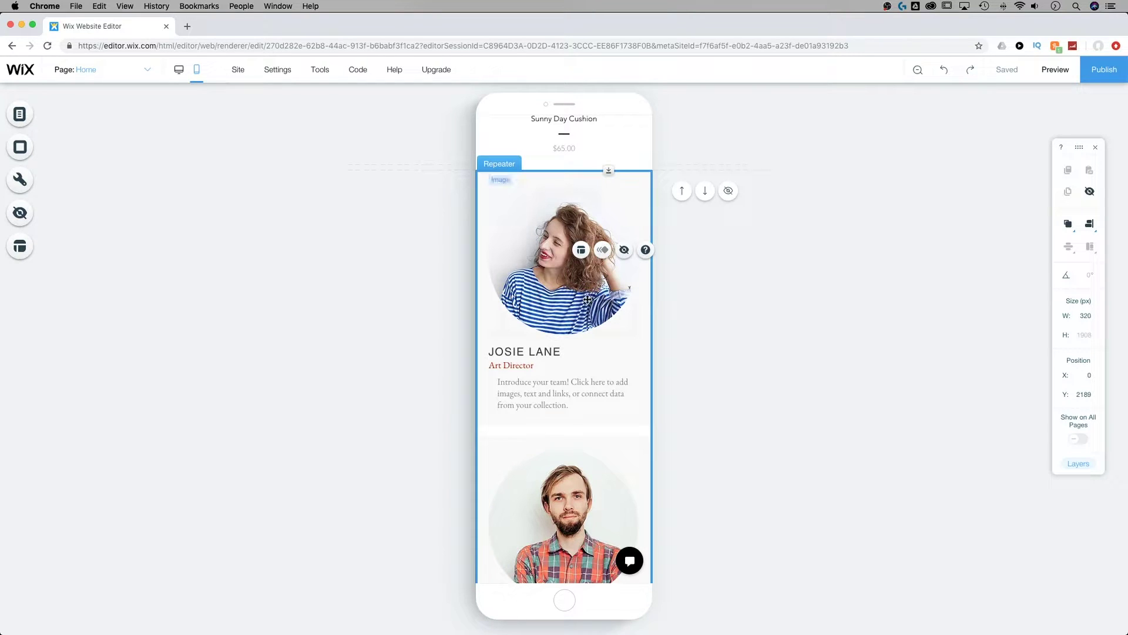
Step: Hide the first member's description text on mobile, then scroll through the repeater cards to check them
click(594, 291)
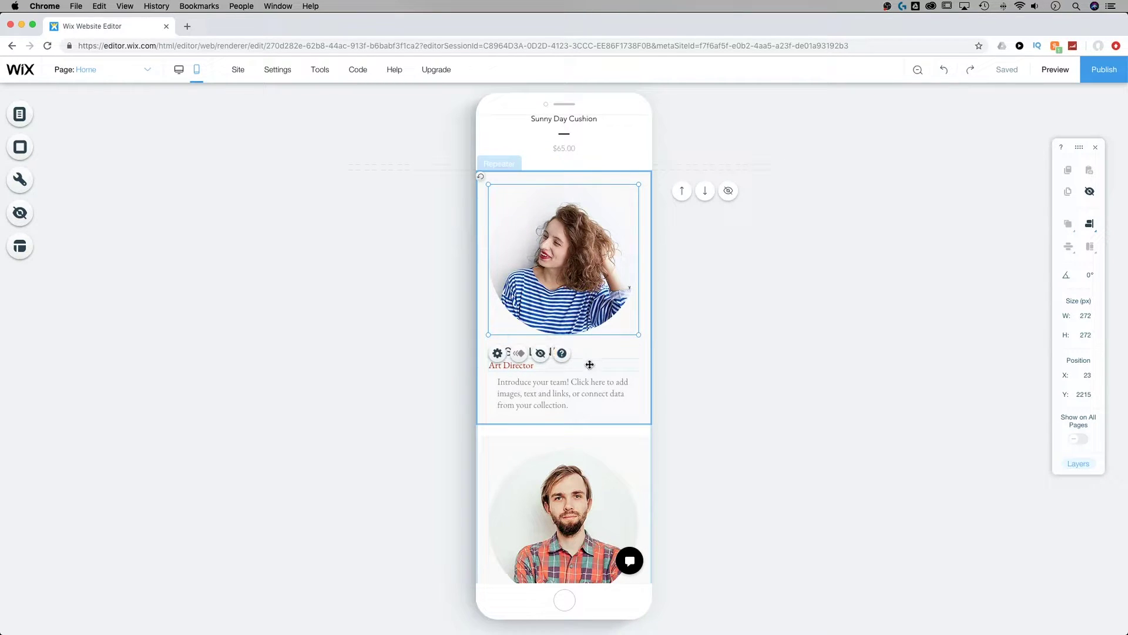
click(576, 394)
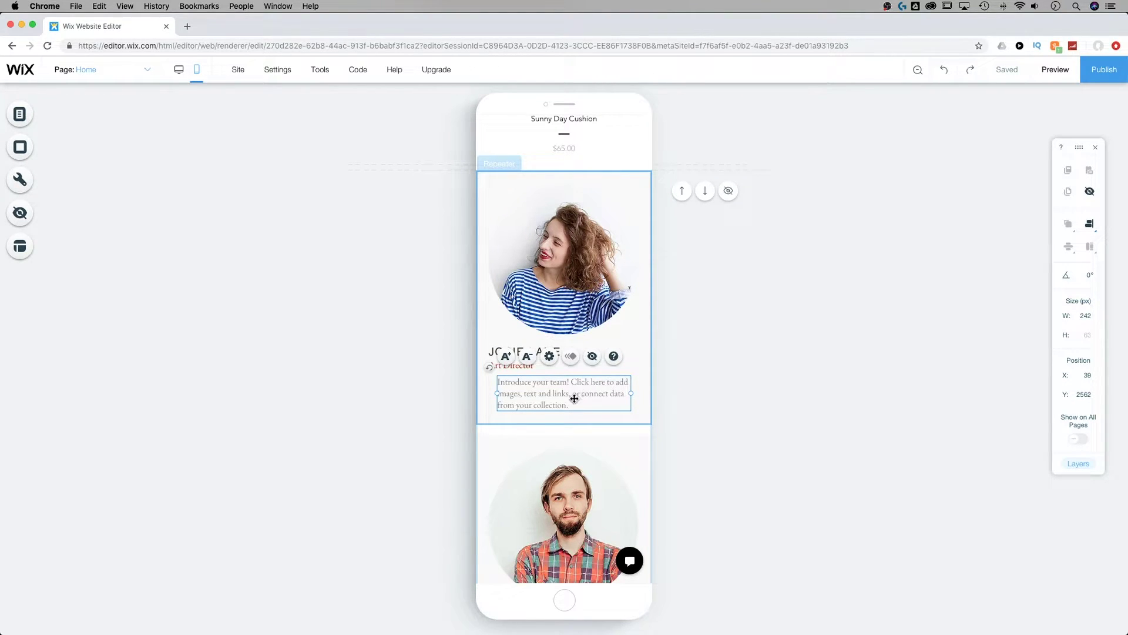
click(592, 356)
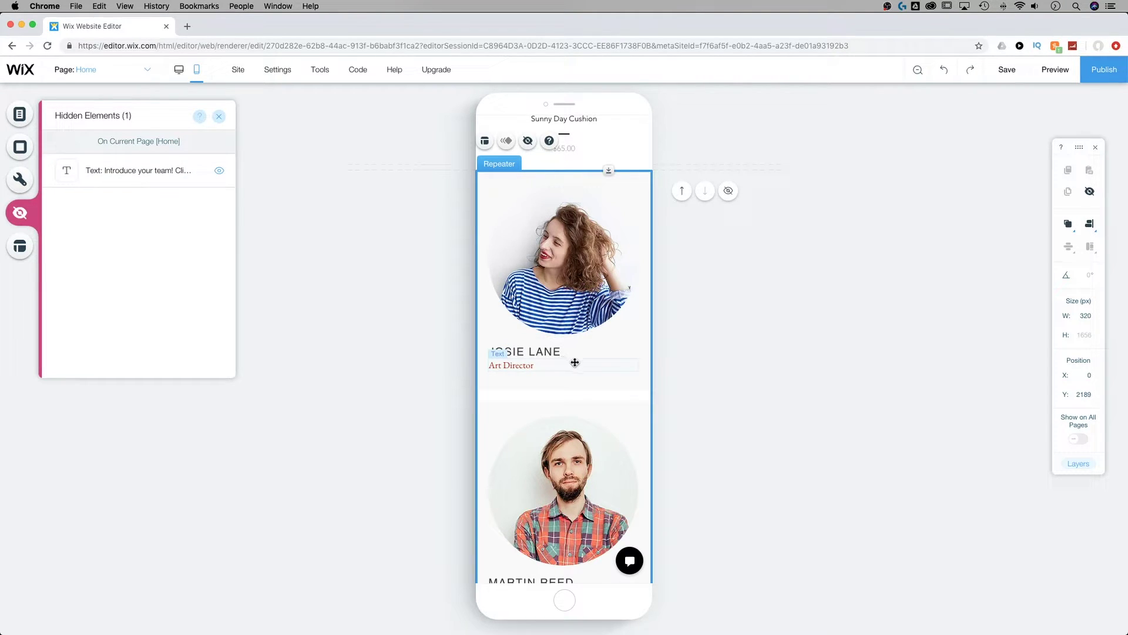
scroll(575, 363, down, 5)
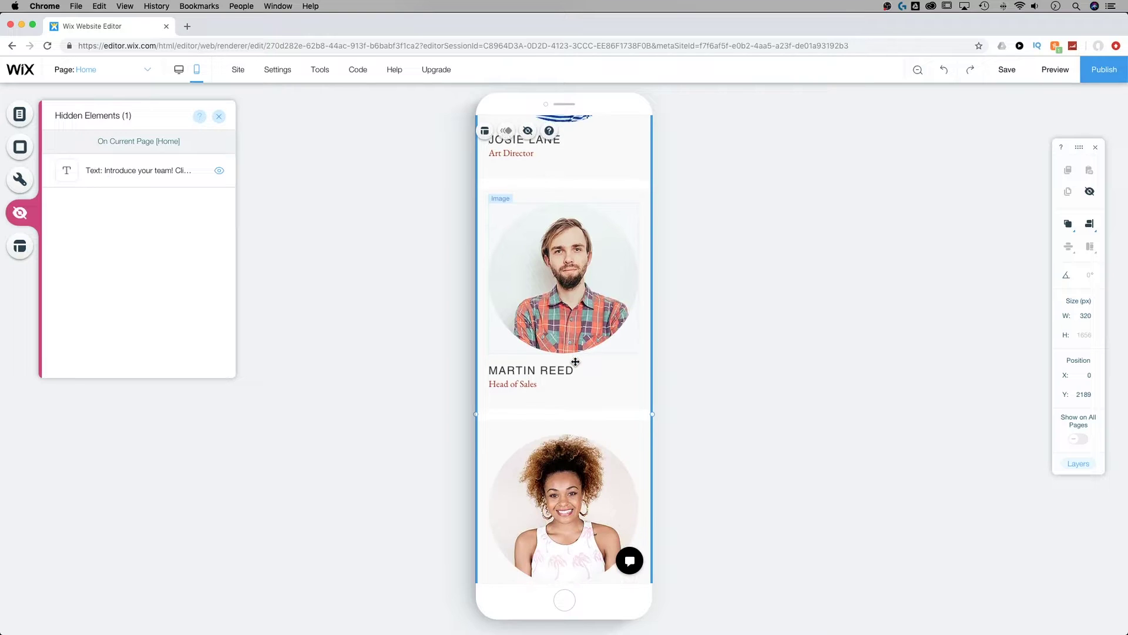
scroll(575, 361, down, 5)
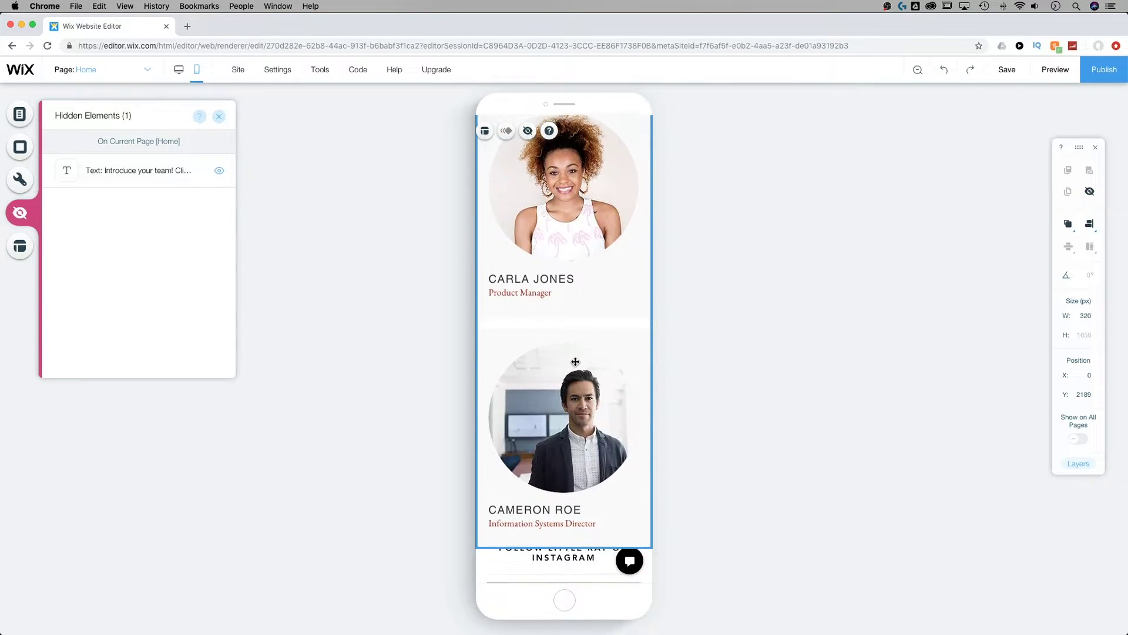
scroll(575, 361, down, 2)
scroll(574, 361, up, 5)
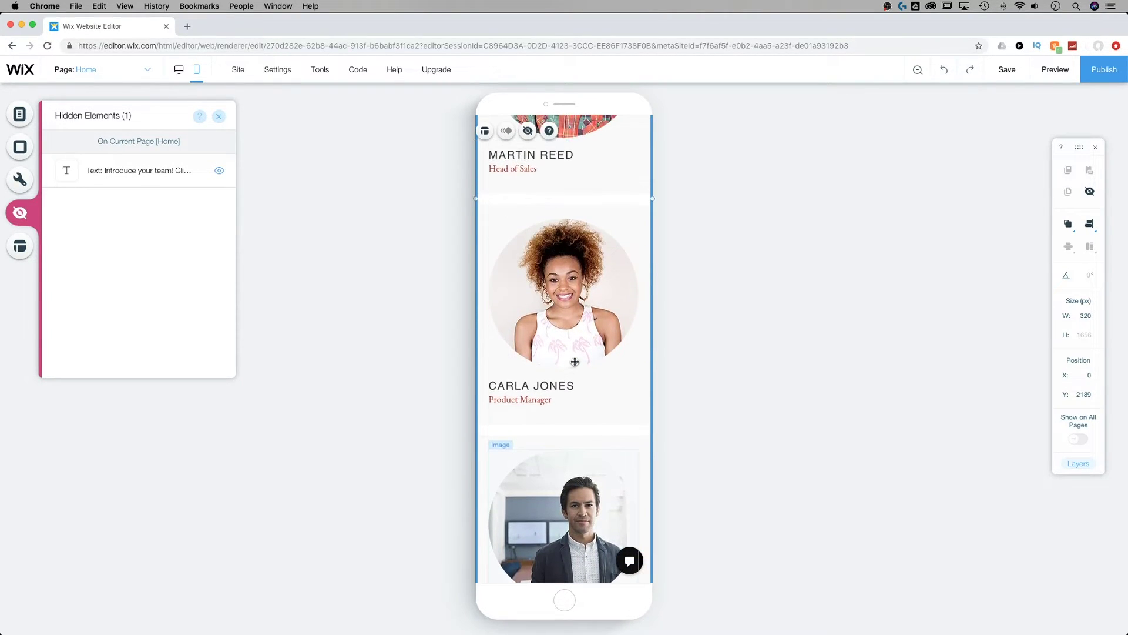
scroll(575, 361, up, 2)
Step: Check the desktop repeater still has descriptions, then return to the mobile layout's team cards
click(180, 70)
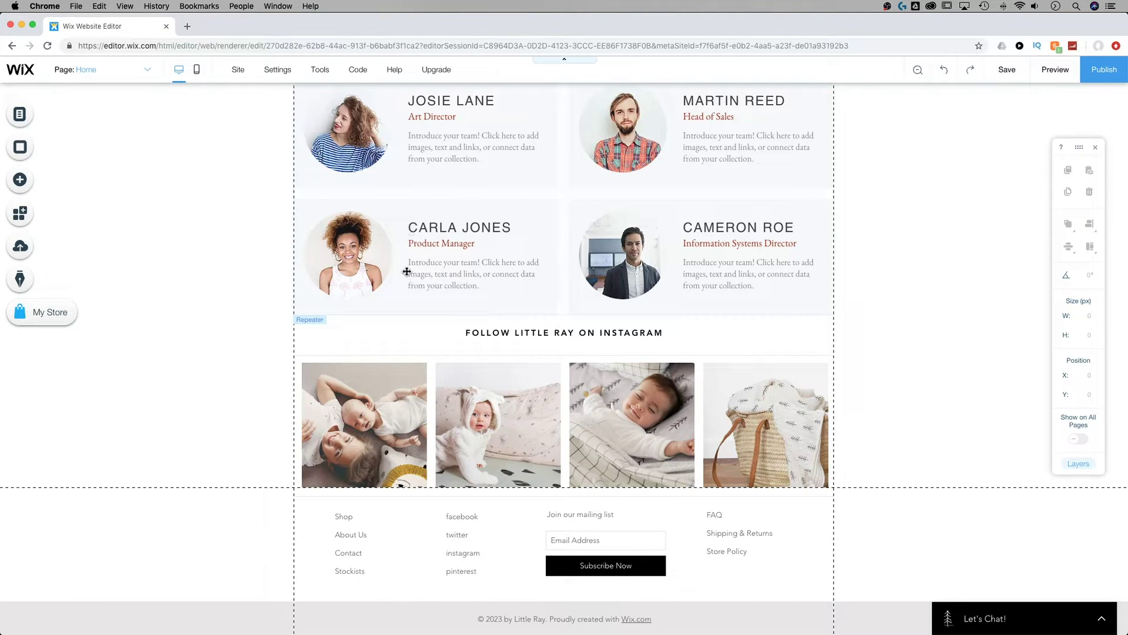
click(195, 73)
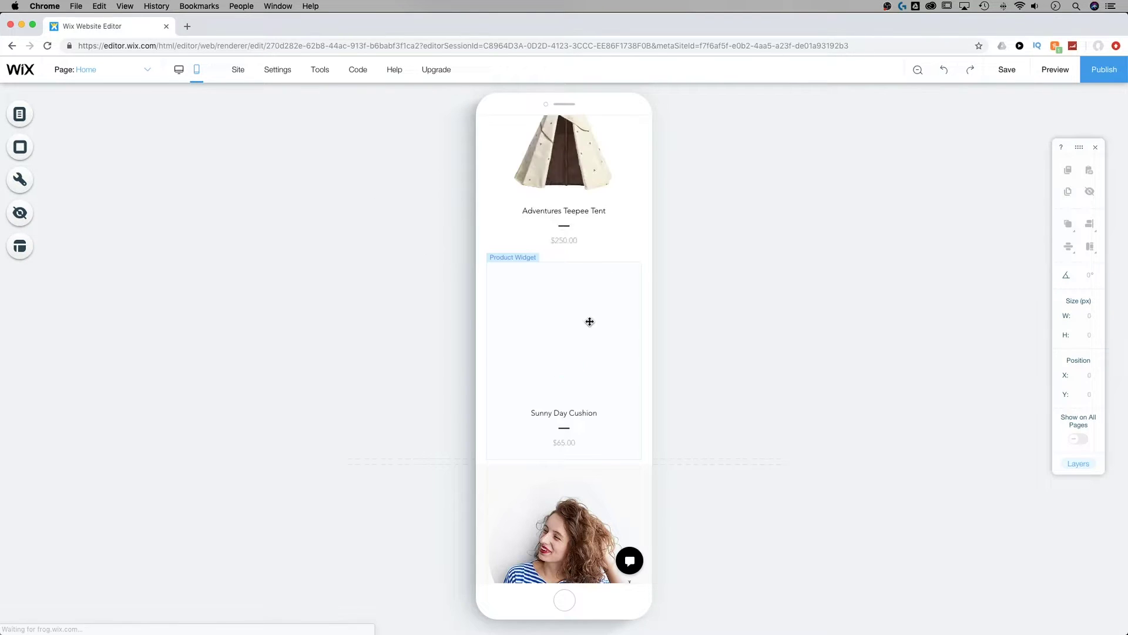
scroll(584, 320, down, 6)
Step: Centre the member name text on the mobile cards through its Mobile Text Settings
click(516, 323)
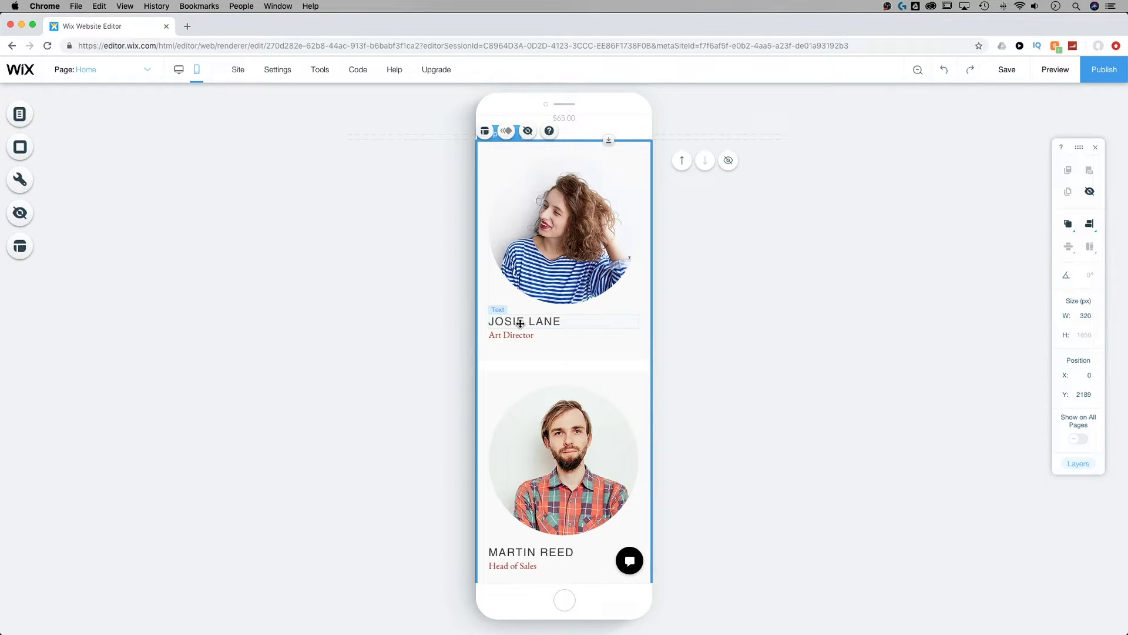
click(520, 323)
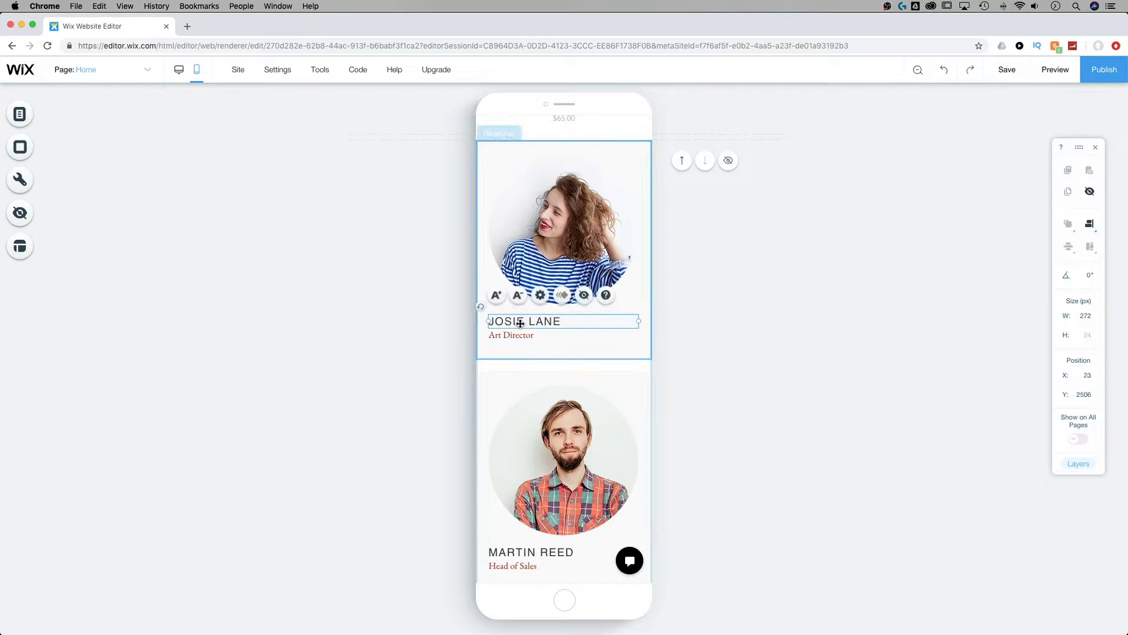
click(541, 296)
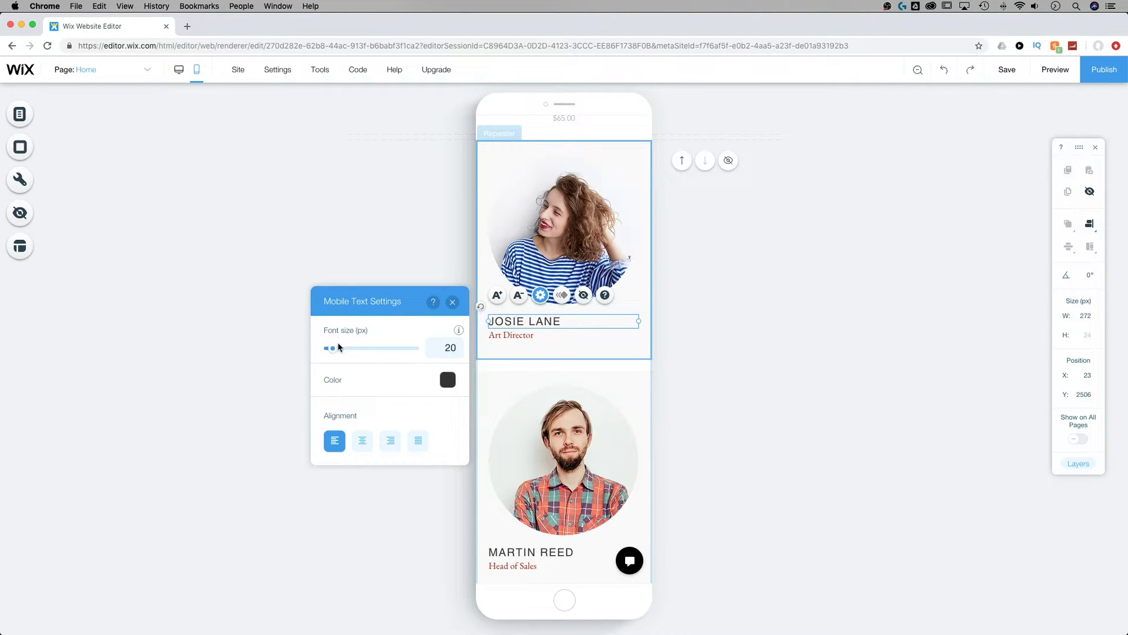
click(362, 446)
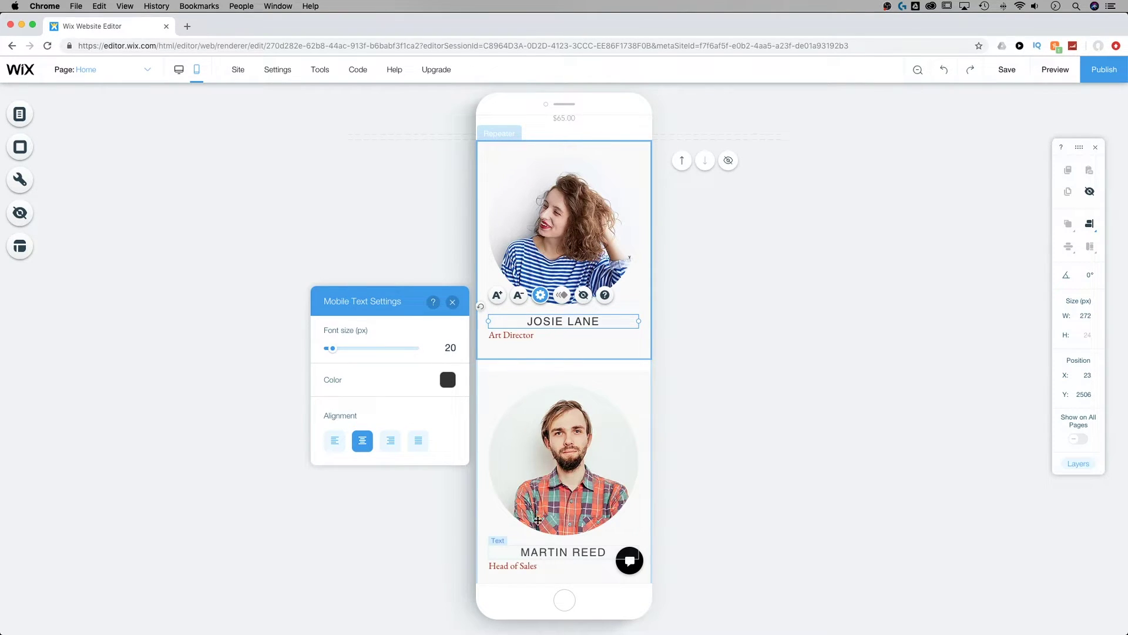
Step: Centre the job title text on mobile as well, check the cards, and return to desktop editing
click(517, 337)
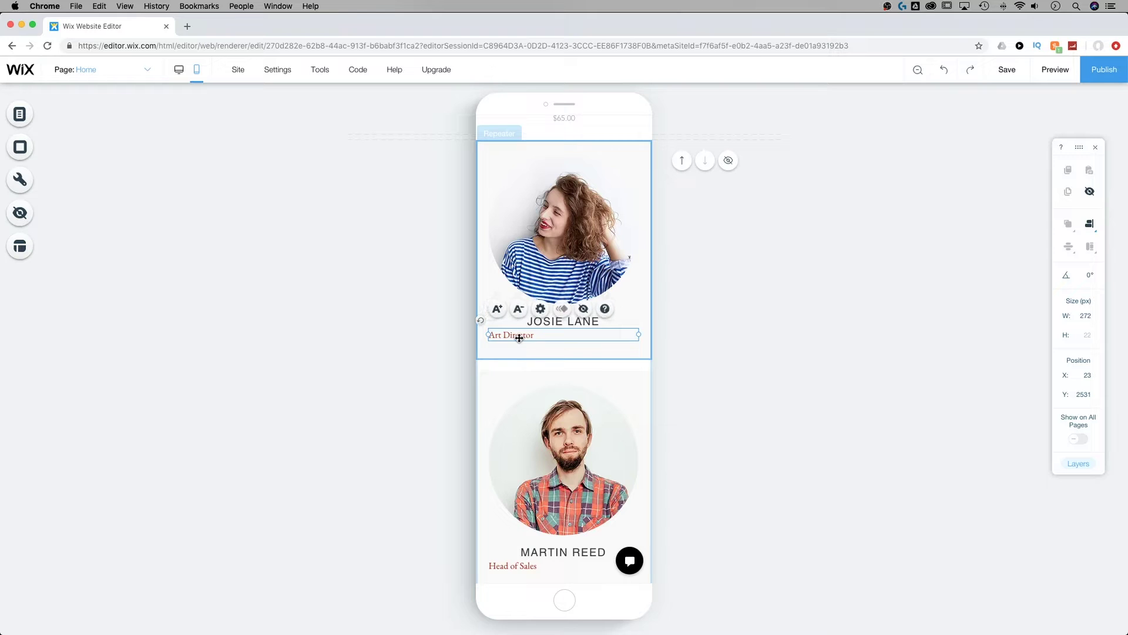
click(540, 309)
click(364, 458)
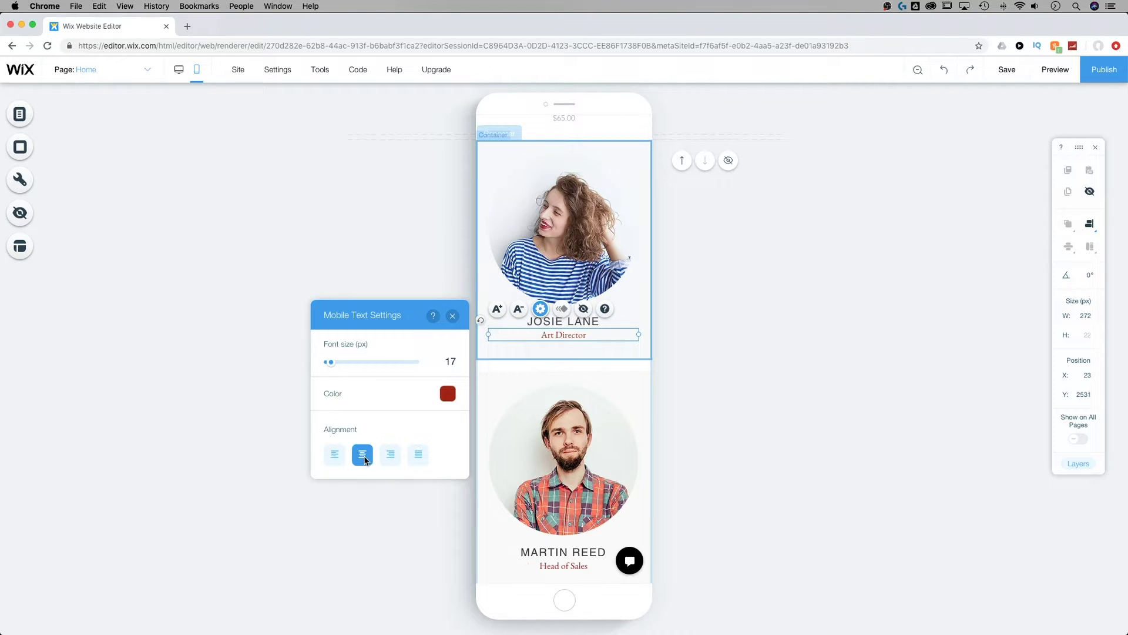
click(750, 284)
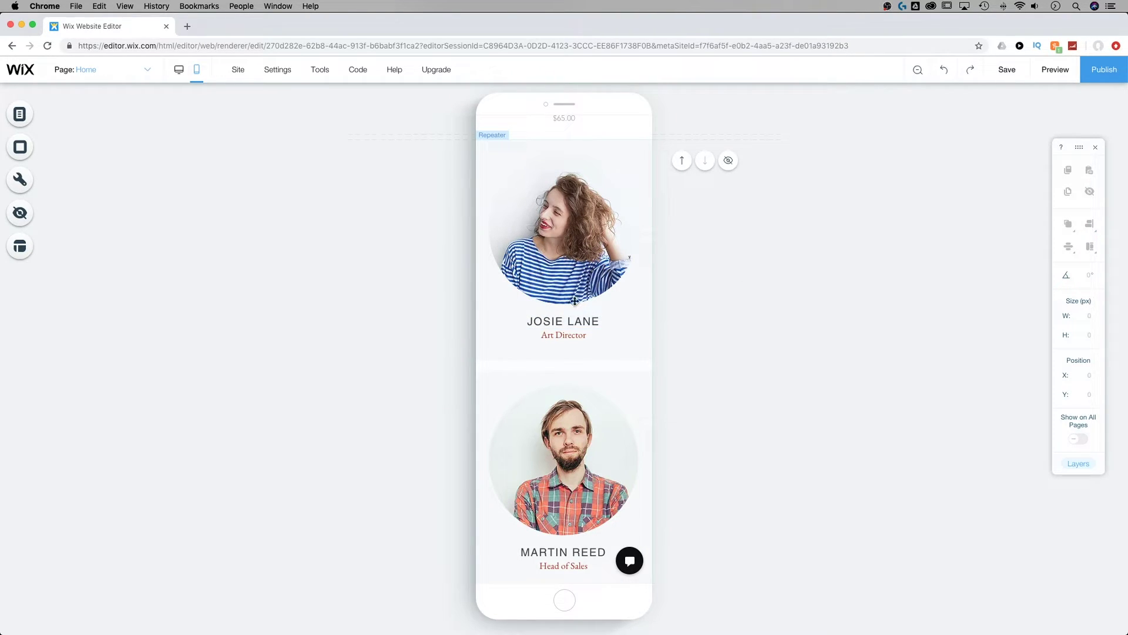
scroll(569, 281, down, 10)
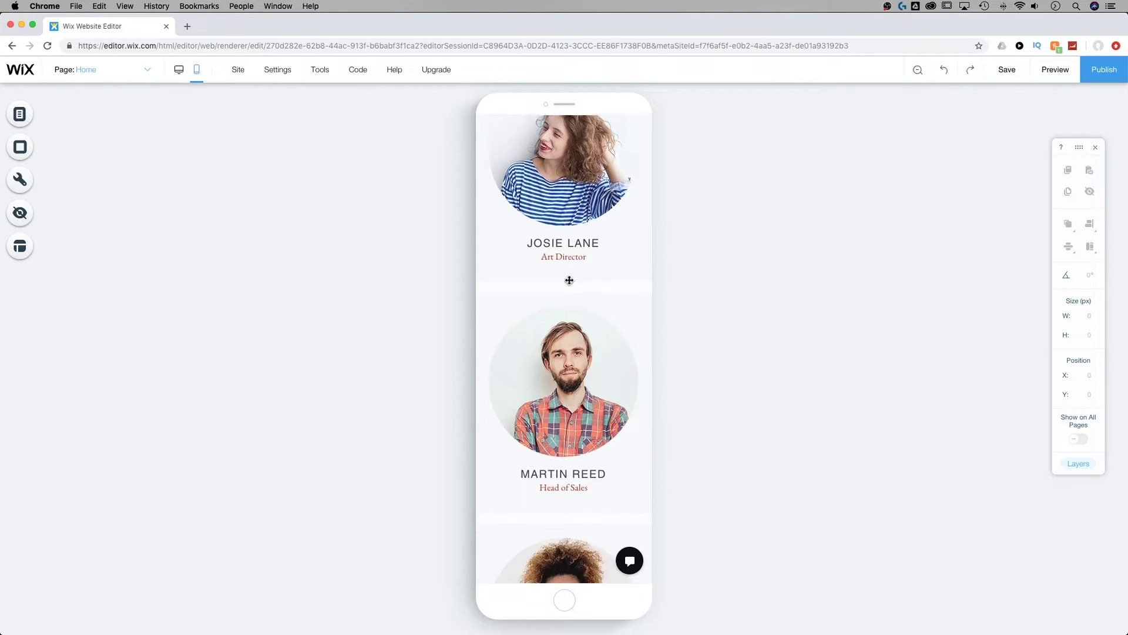
scroll(569, 282, down, 2)
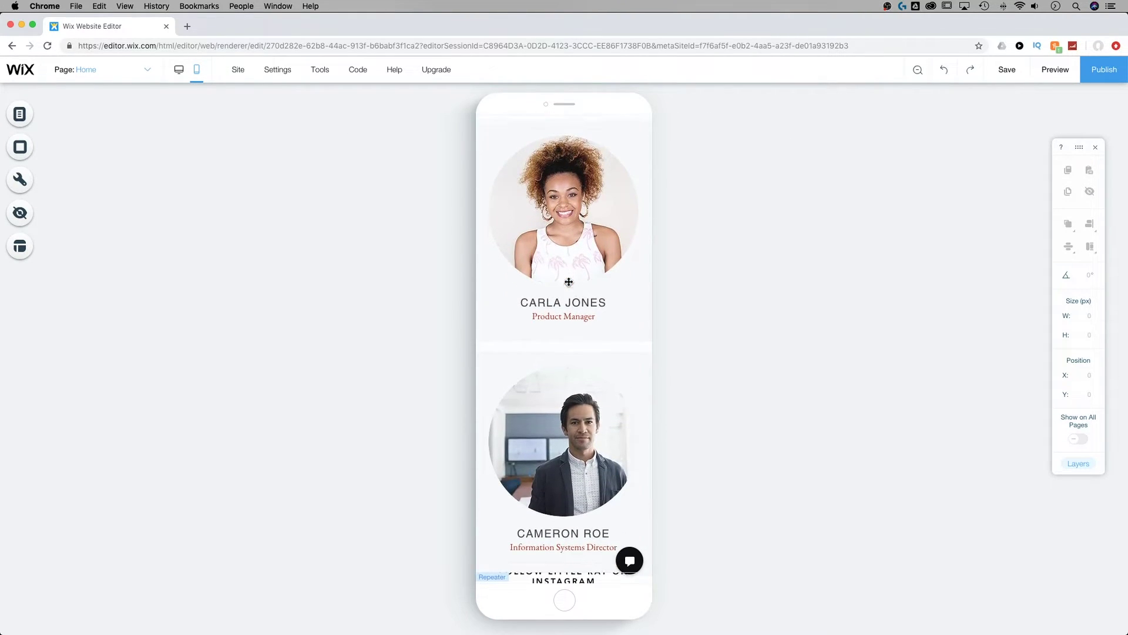
click(180, 73)
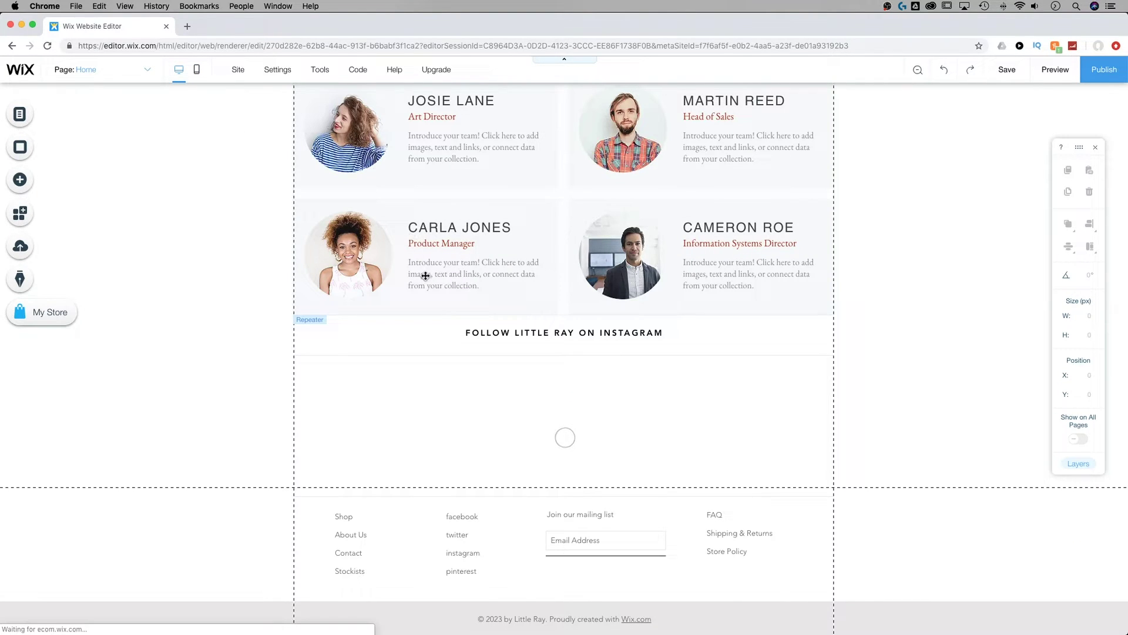